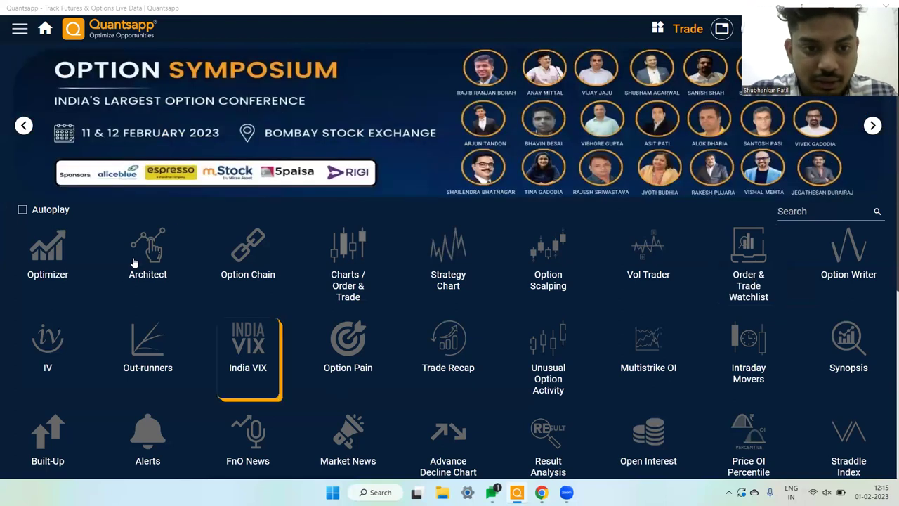
Sell 100 NIFTY 02-Feb-23 17750 CE as the first leg, then start a second leg
mouse_move(133, 261)
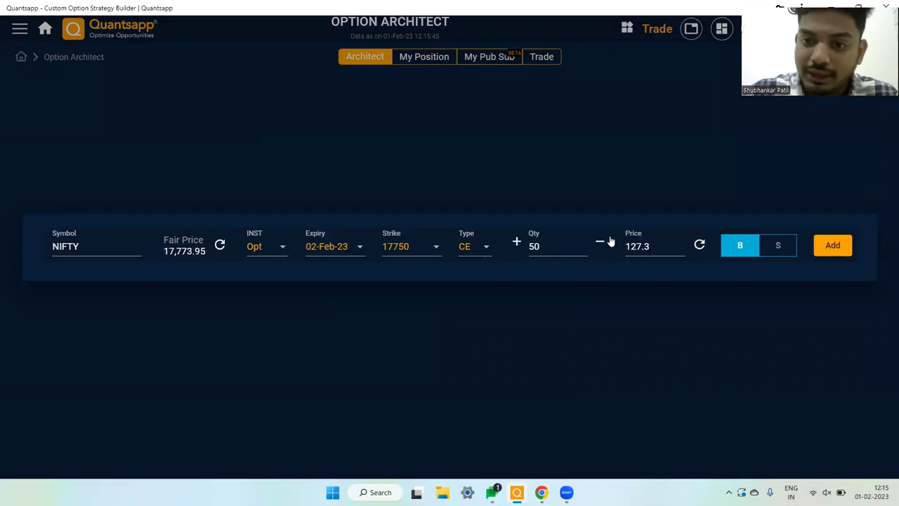
click(515, 242)
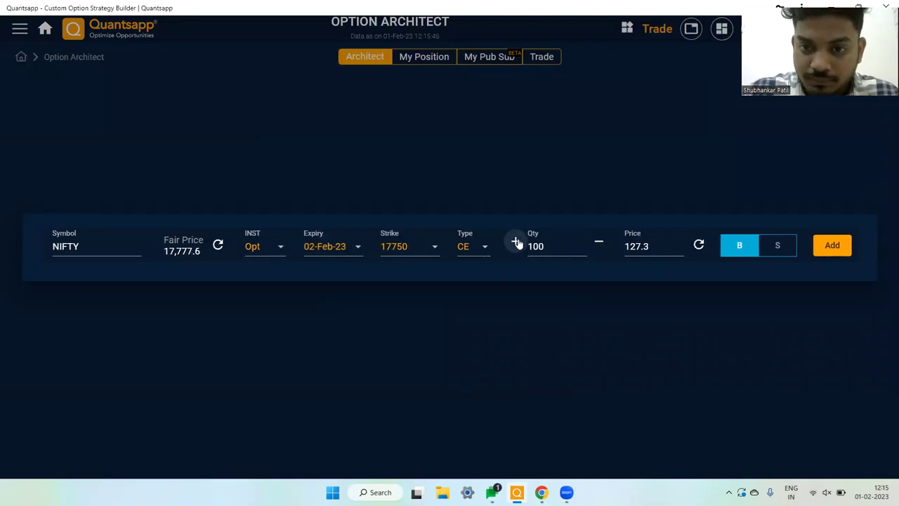
click(777, 245)
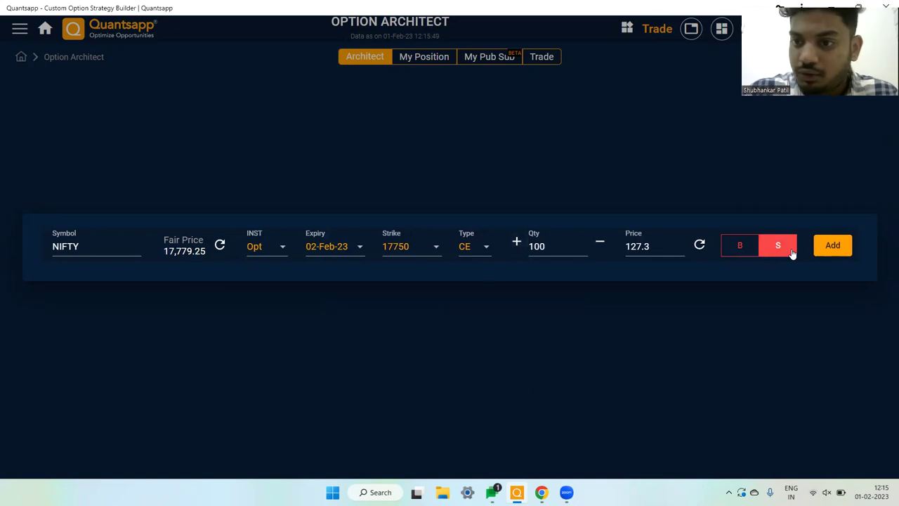
click(830, 248)
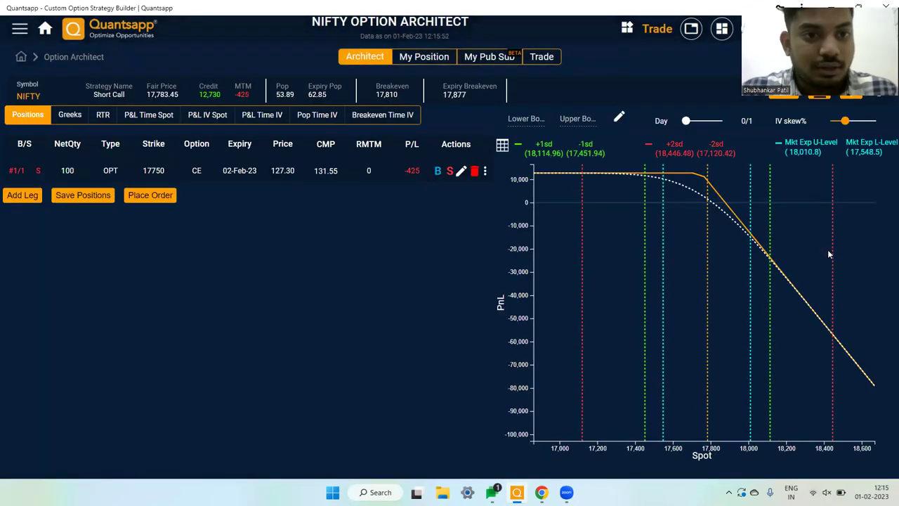
click(22, 195)
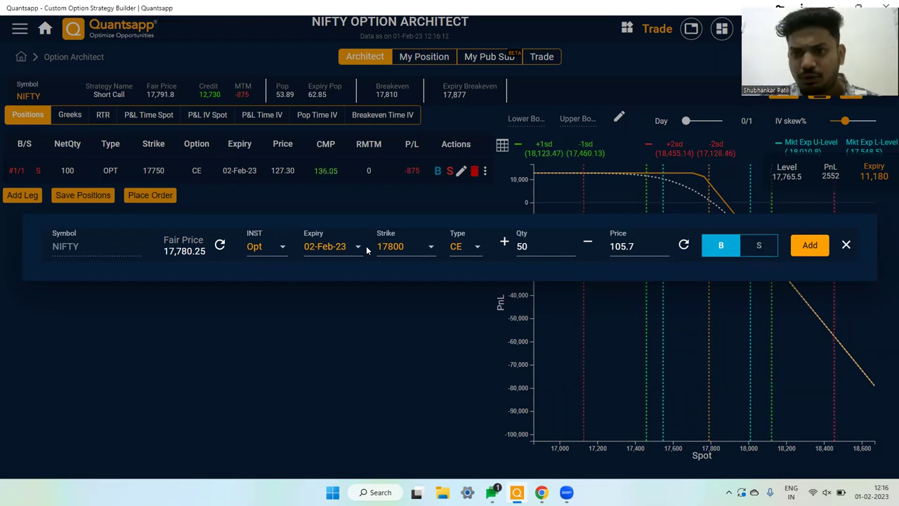
Add a leg buying 50 NIFTY 17600 CE, forming a Ratio Call Spread
click(355, 249)
click(408, 251)
scroll(407, 252, up, 3)
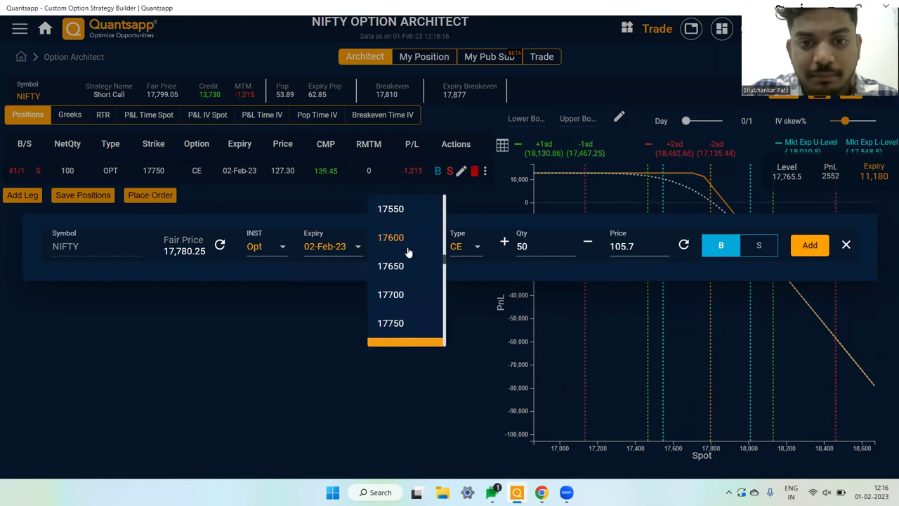
click(407, 247)
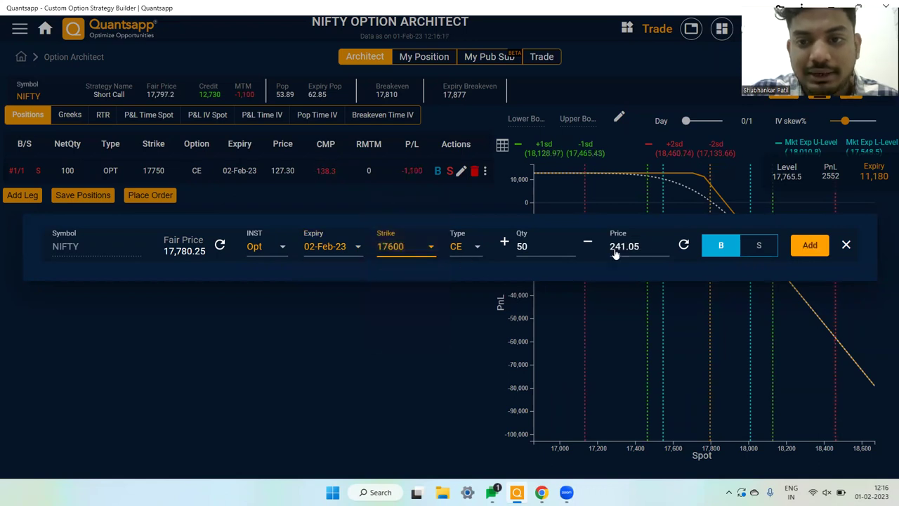
click(801, 246)
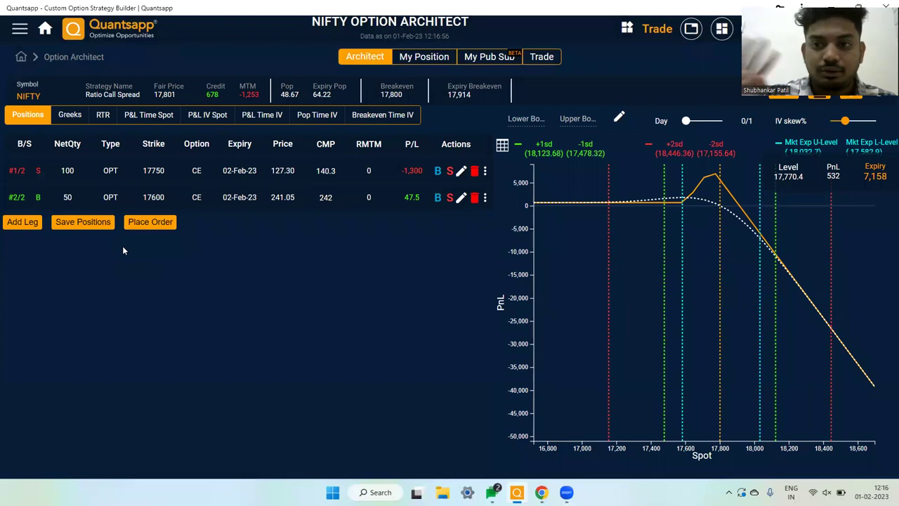
Add a third leg buying 50 NIFTY 17900 CE, making a Long Call Butterfly at 2,965 debit
click(22, 222)
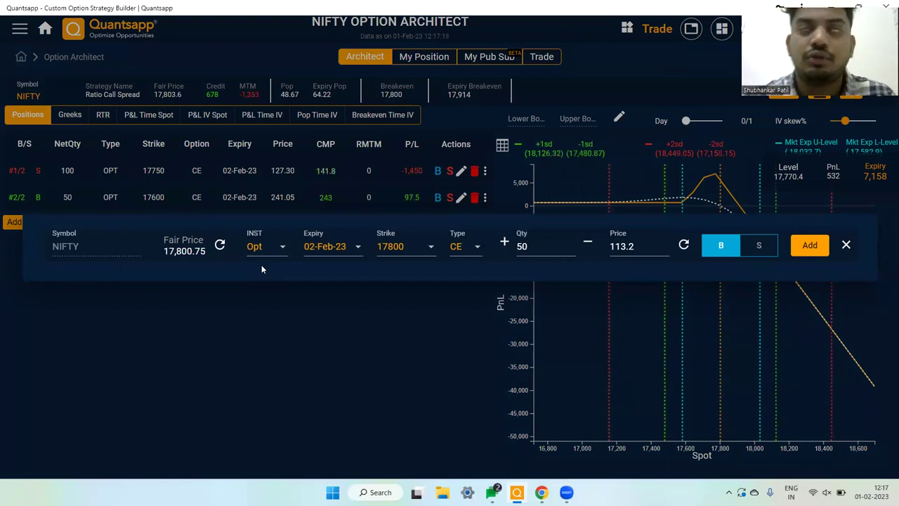
click(400, 252)
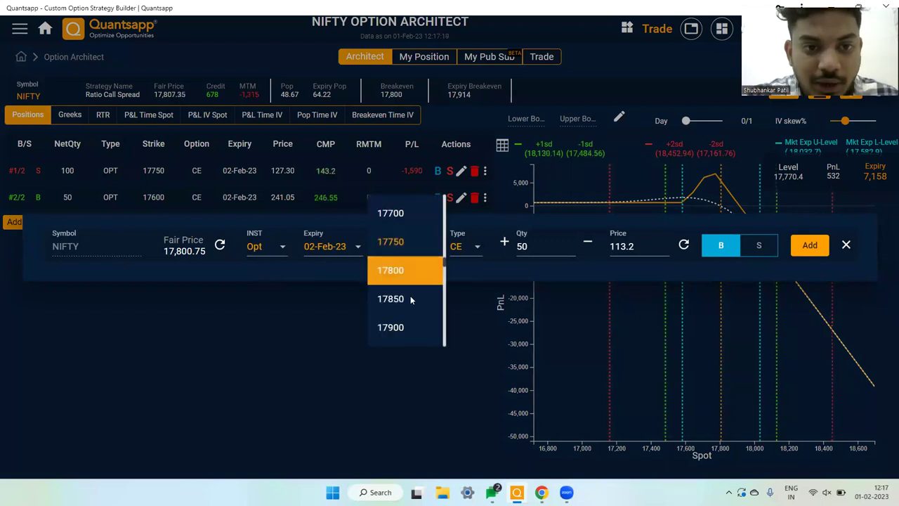
scroll(413, 308, down, 1)
click(408, 281)
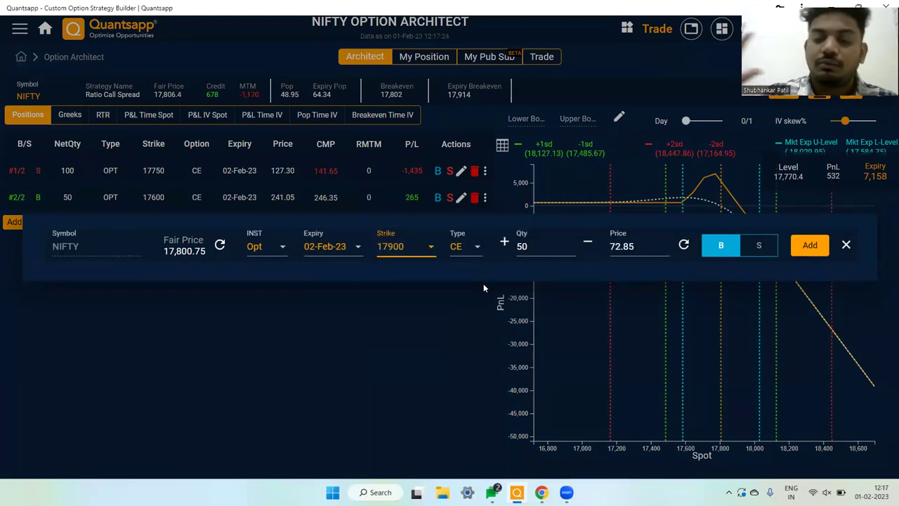
click(806, 253)
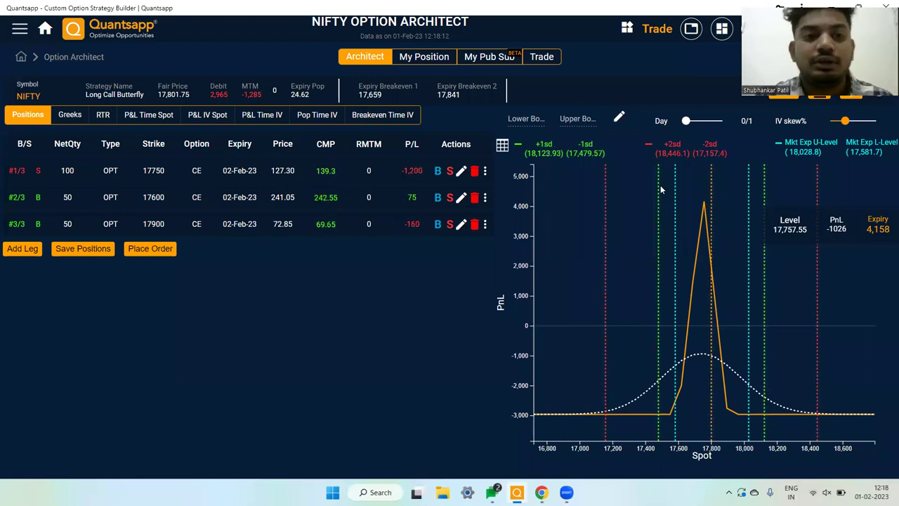
Review the per-leg Greeks and total Theta, nudge the IV skew lower, and return to Positions
click(62, 120)
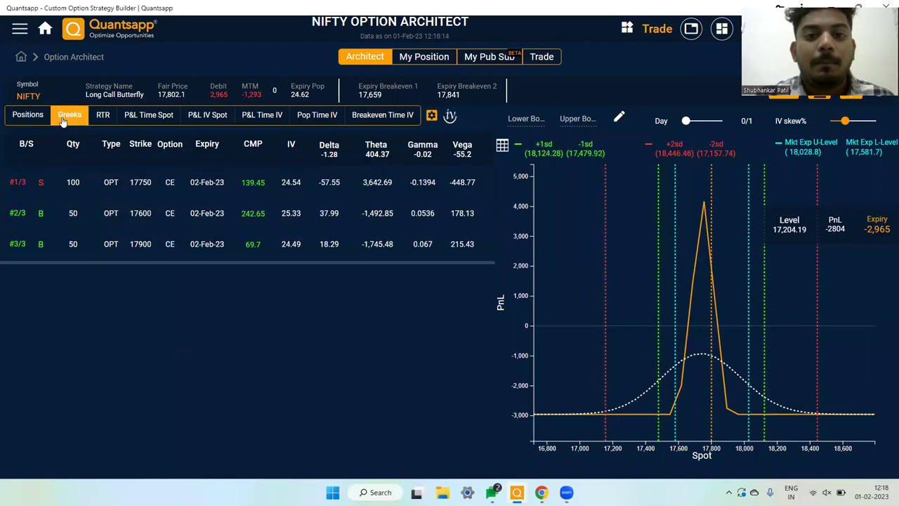
double_click(364, 158)
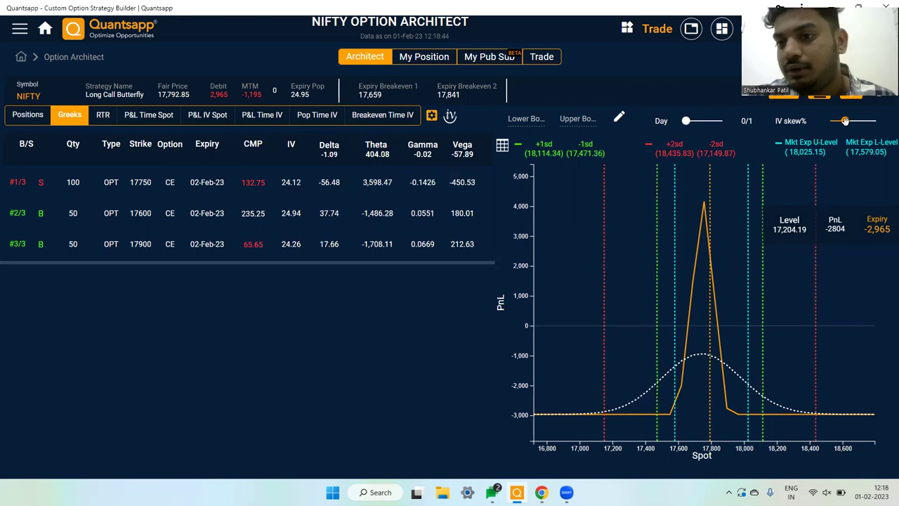
drag(844, 121, 842, 122)
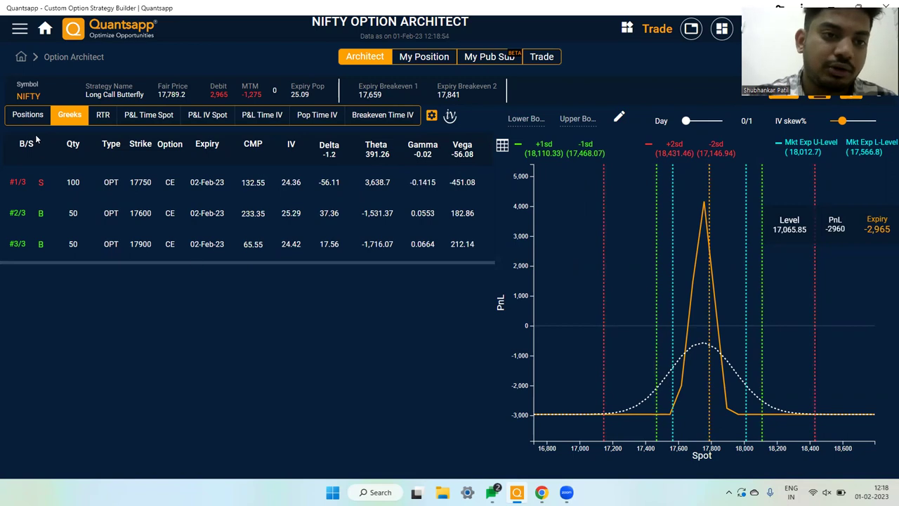
click(28, 114)
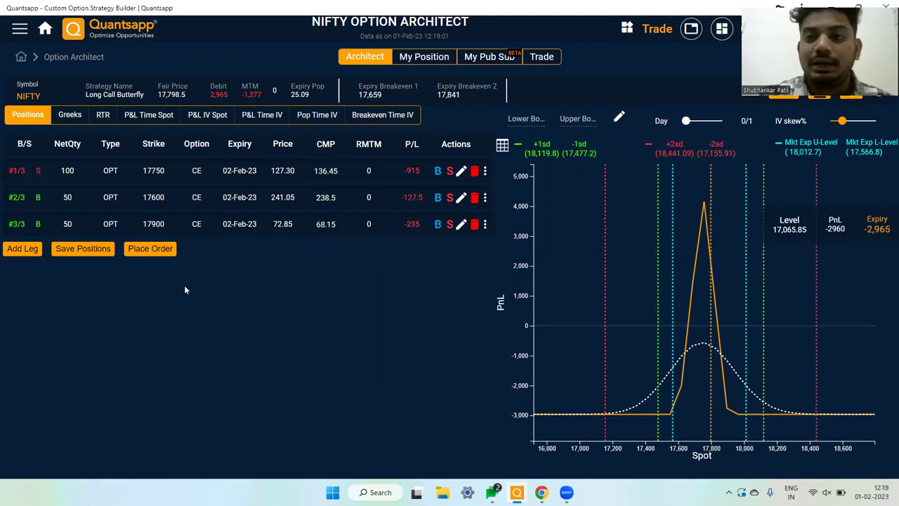
Delete the 17750, 17600 and remaining legs and confirm resetting all positions
click(474, 171)
click(475, 171)
click(475, 170)
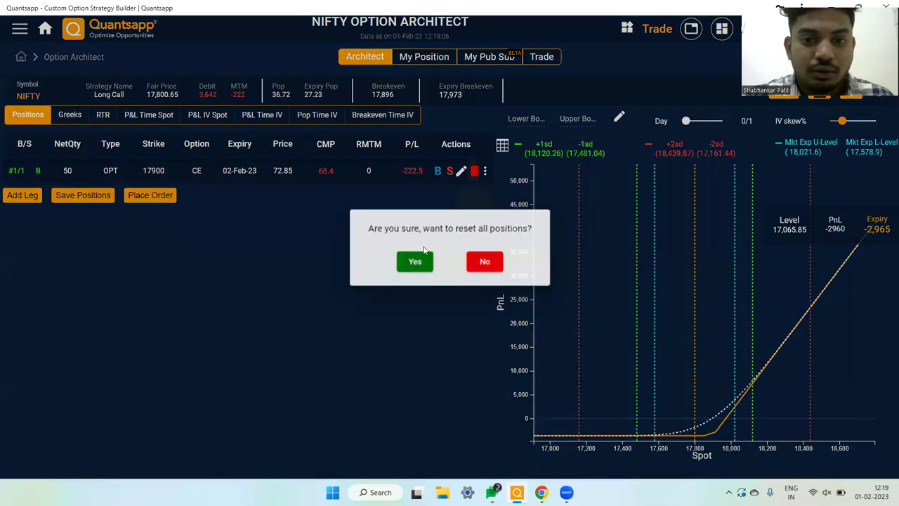
click(418, 262)
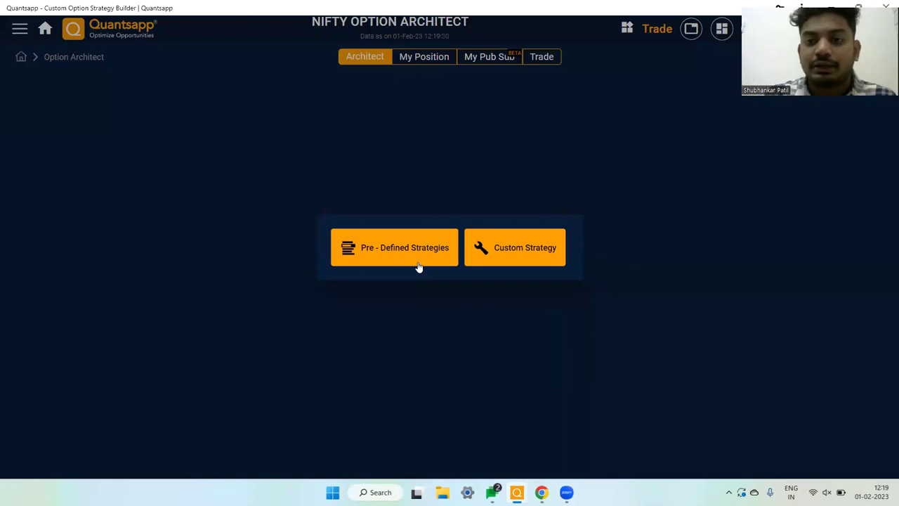
Start a custom strategy selling 100 NIFTY 02-Feb-23 17900 CE as a Short Call
click(512, 257)
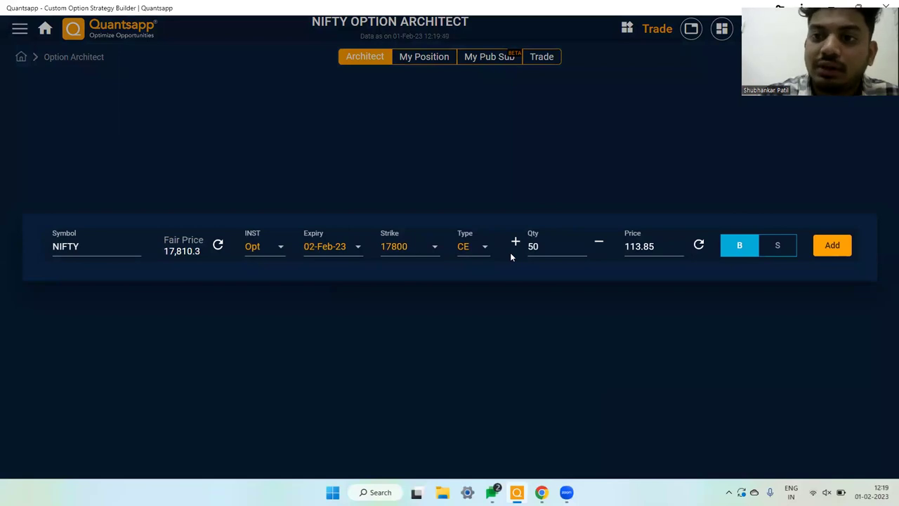
click(414, 244)
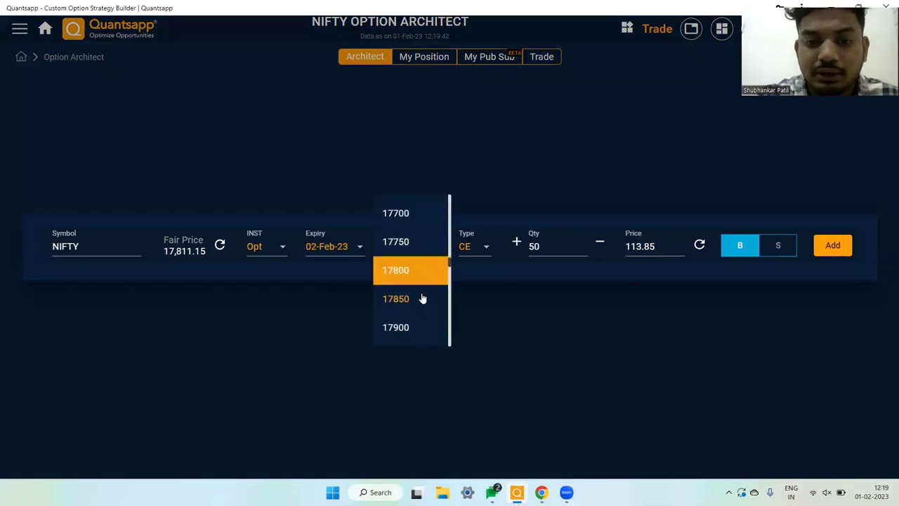
scroll(416, 329, down, 1)
click(415, 324)
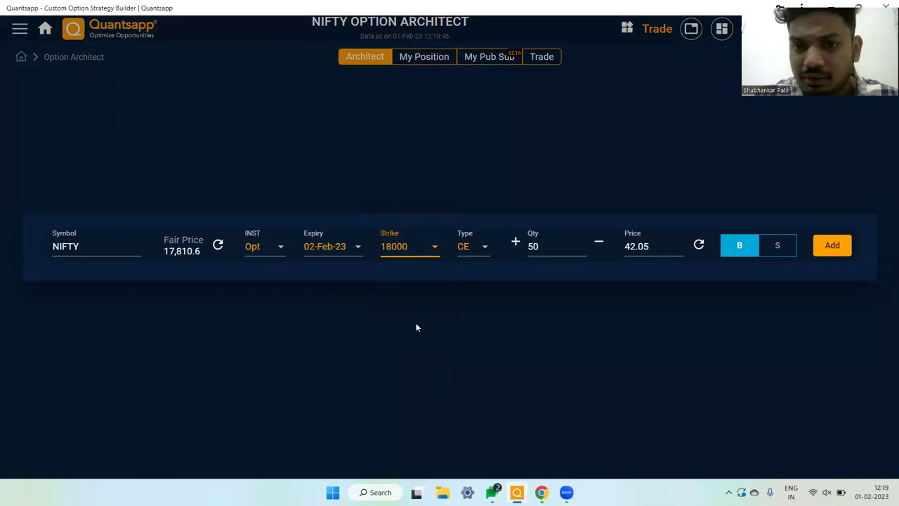
click(412, 245)
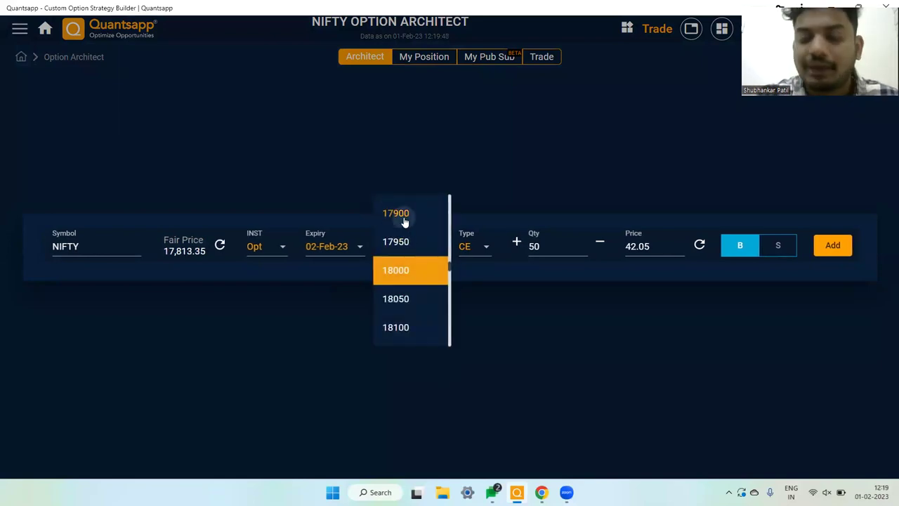
click(403, 215)
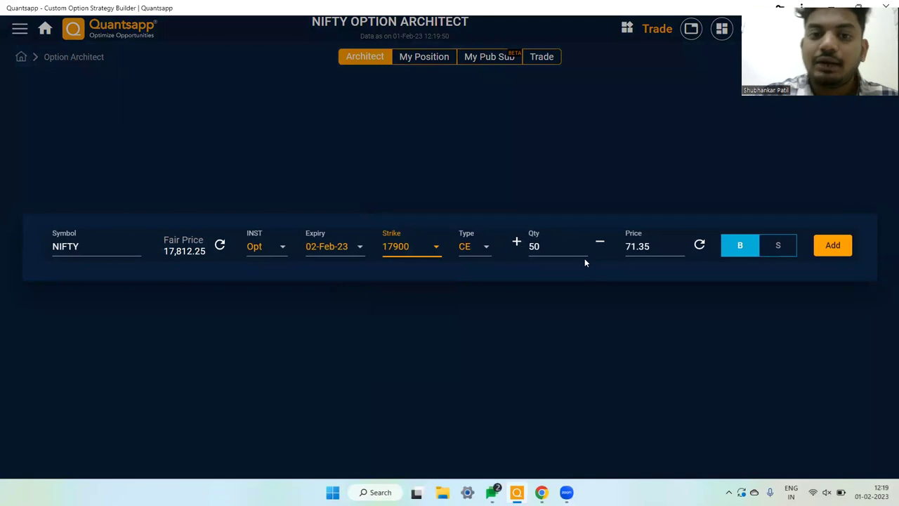
click(515, 242)
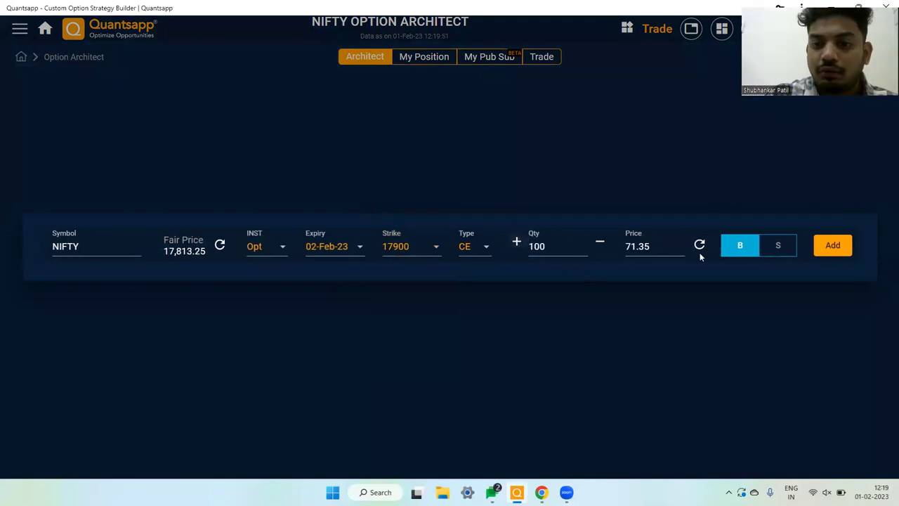
click(778, 249)
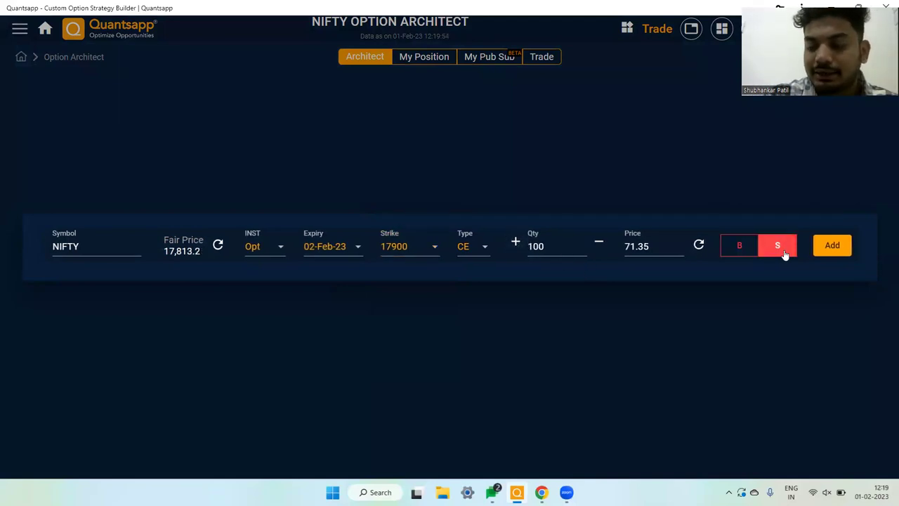
click(832, 248)
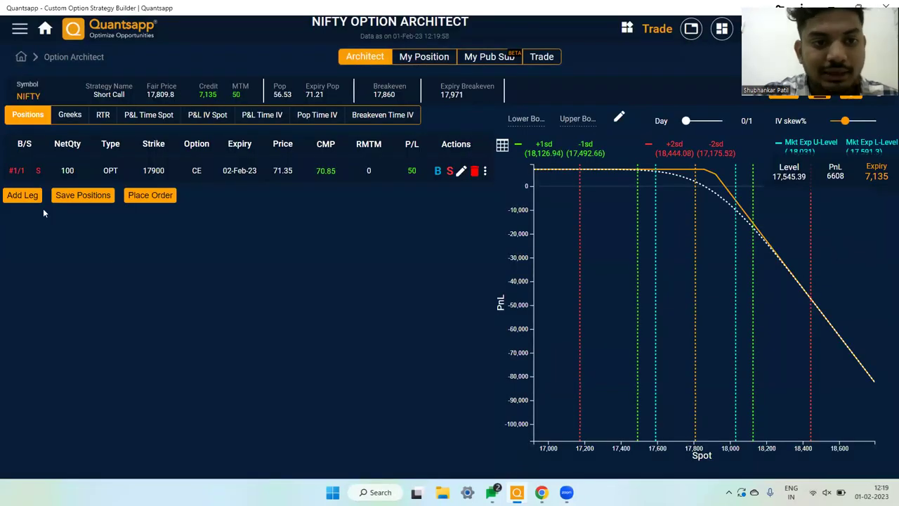
Add a second leg buying 50 NIFTY 18100 CE
click(23, 195)
click(421, 247)
scroll(423, 294, down, 3)
scroll(423, 294, down, 1)
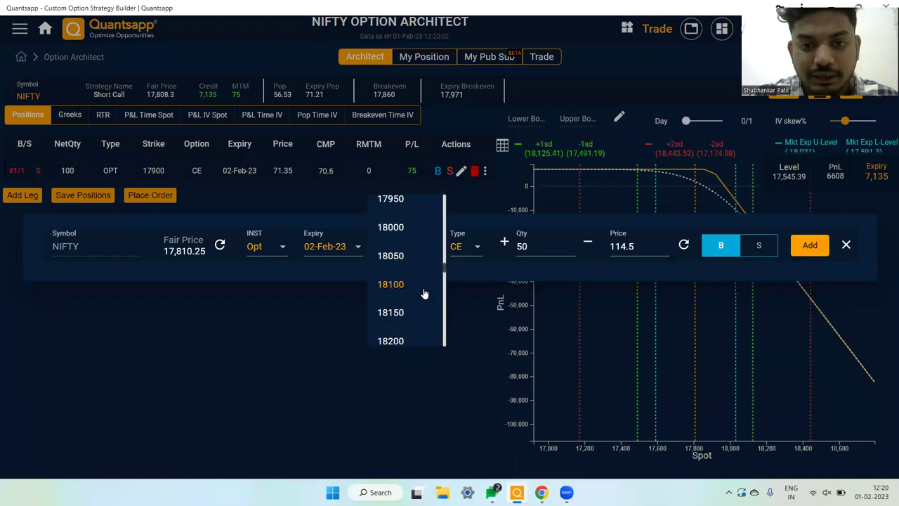
click(413, 281)
click(808, 252)
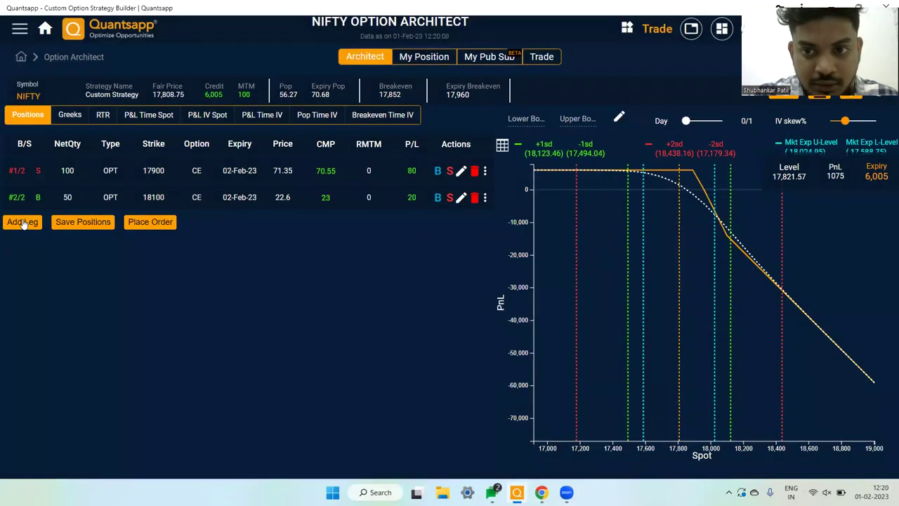
Add a third leg buying 50 NIFTY 17700 CE, completing the Long Call Butterfly at 2,705 debit
click(23, 222)
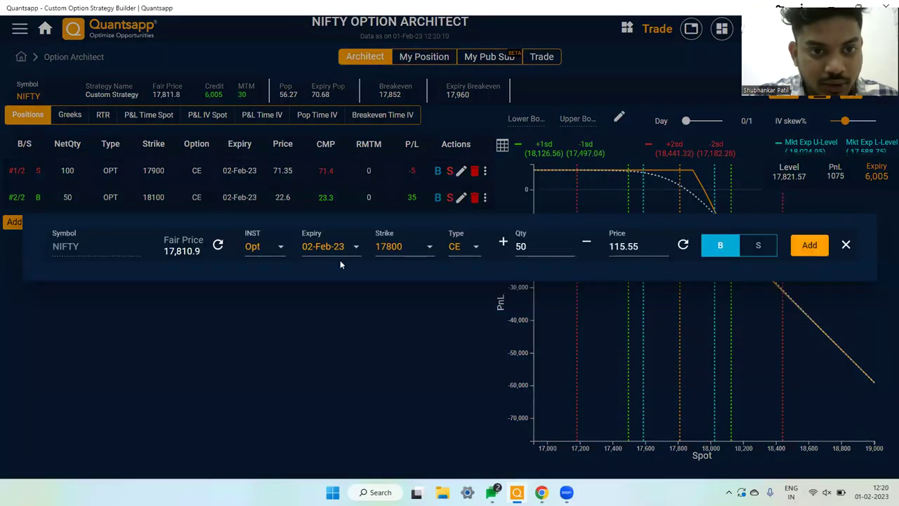
click(406, 253)
scroll(406, 254, up, 1)
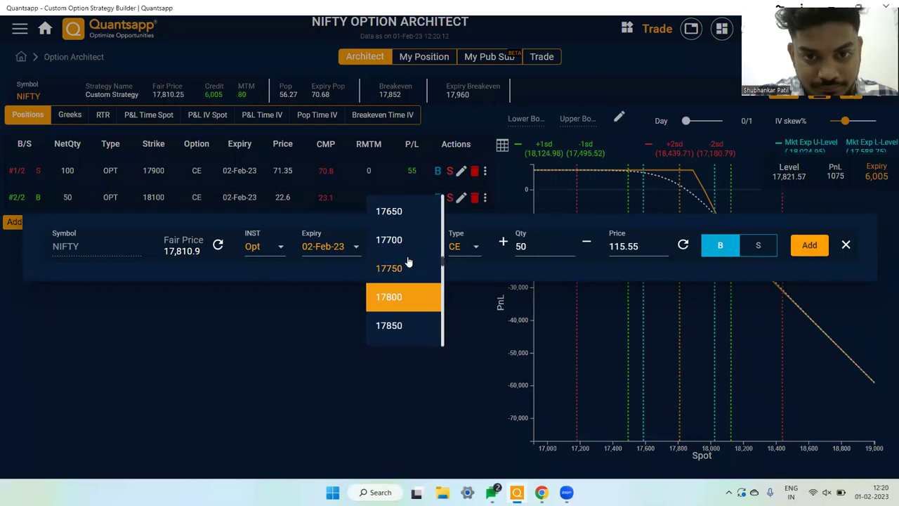
click(408, 260)
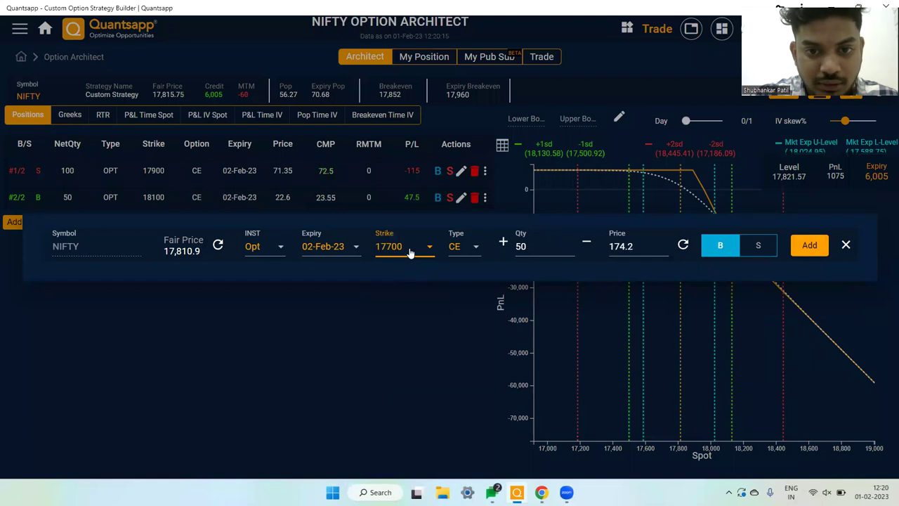
click(410, 254)
click(408, 280)
click(809, 246)
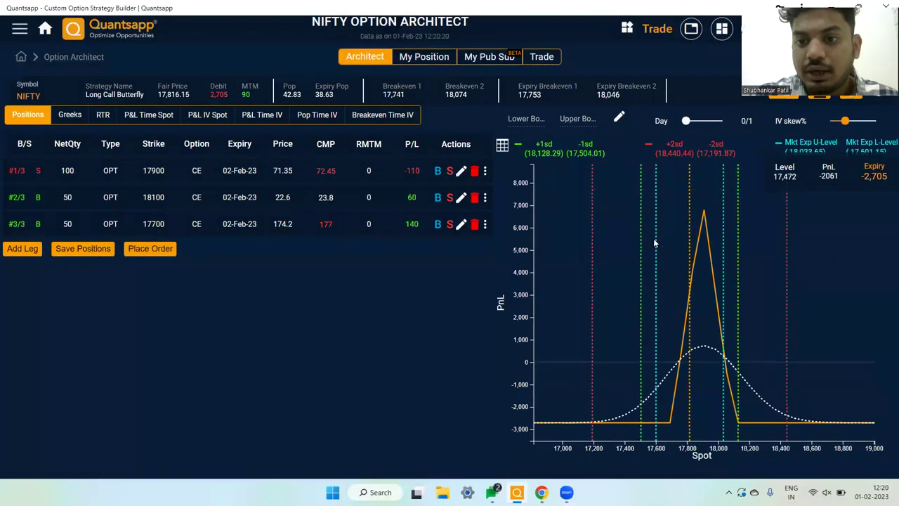